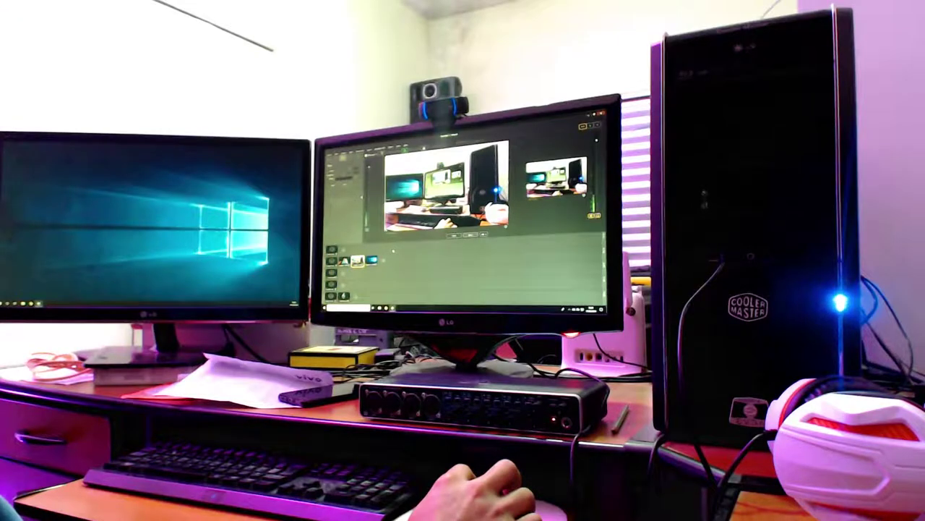
pyautogui.click(345, 261)
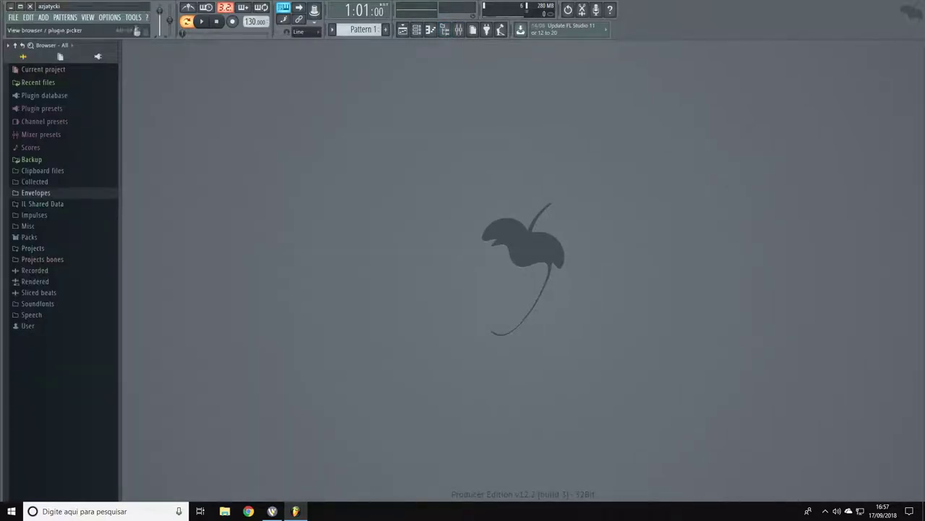
# Step: Open the mixer and set the audio input of Insert 1 to the mono source In 1
pyautogui.click(444, 29)
pyautogui.click(459, 30)
pyautogui.moveTo(420, 90)
pyautogui.mouseDown()
pyautogui.moveTo(506, 85)
pyautogui.moveTo(439, 82)
pyautogui.moveTo(465, 97)
pyautogui.moveTo(432, 88)
pyautogui.mouseUp()
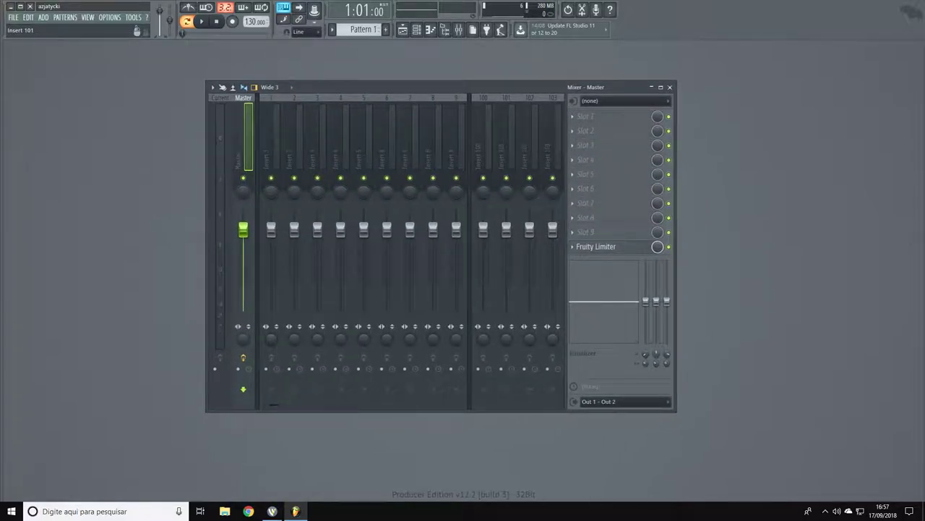
pyautogui.click(273, 402)
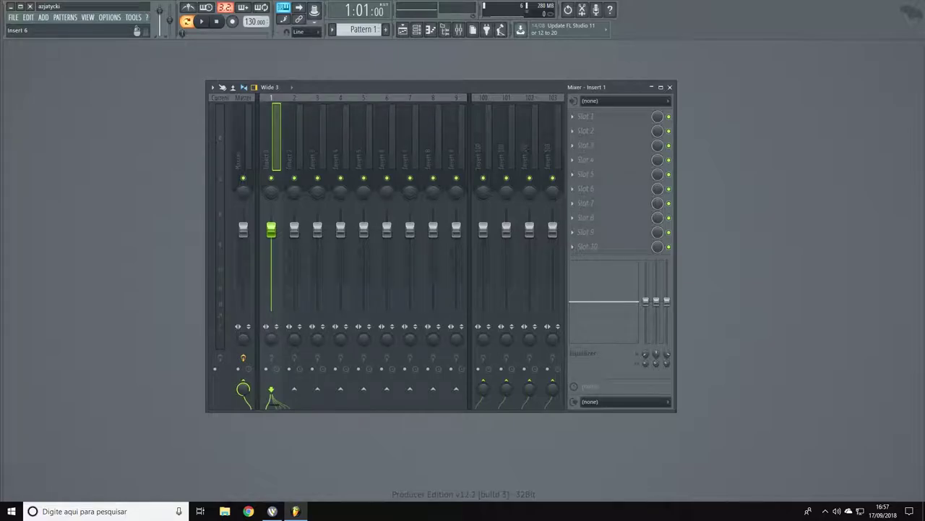
pyautogui.click(622, 100)
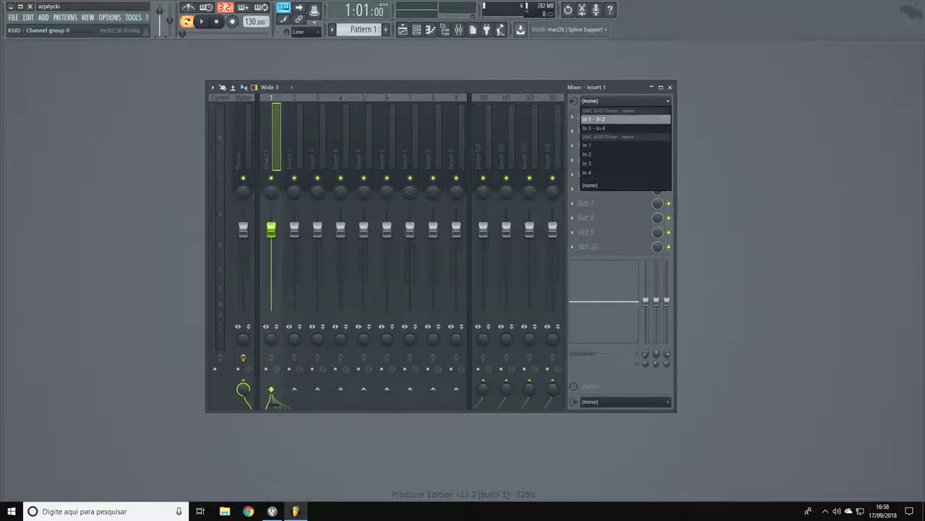
pyautogui.click(589, 145)
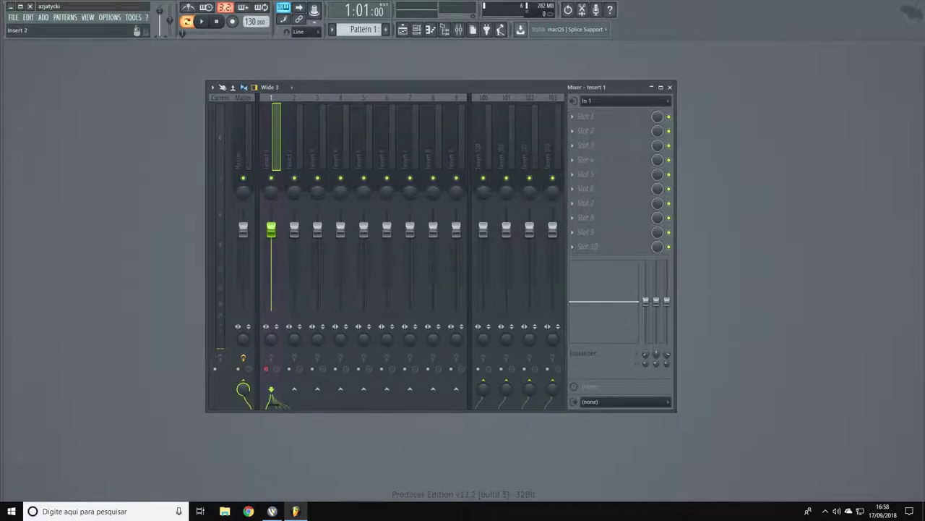
# Step: Assign the mono sources In 2, In 3 and In 4 as audio inputs of Inserts 2, 3 and 4 respectively
pyautogui.click(293, 148)
pyautogui.click(615, 101)
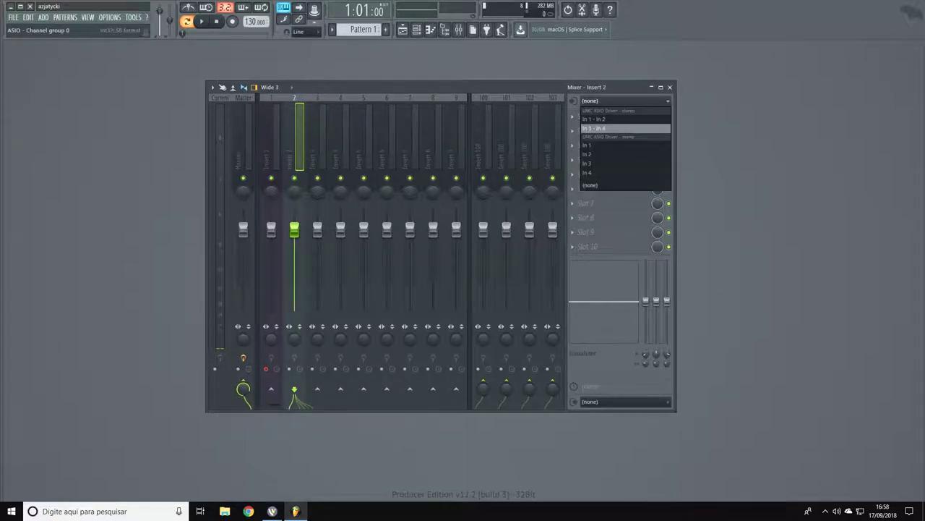
pyautogui.click(593, 154)
pyautogui.click(316, 148)
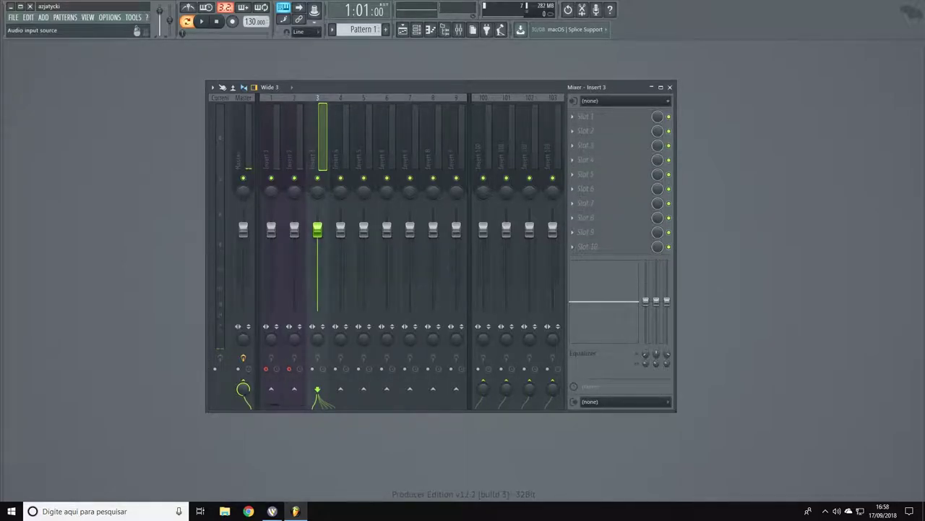
pyautogui.click(615, 101)
pyautogui.click(593, 163)
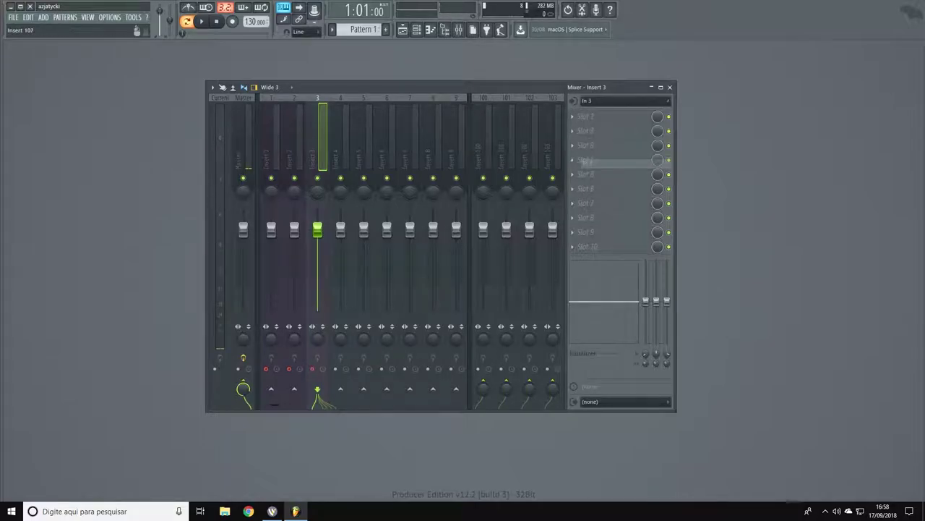
pyautogui.click(339, 148)
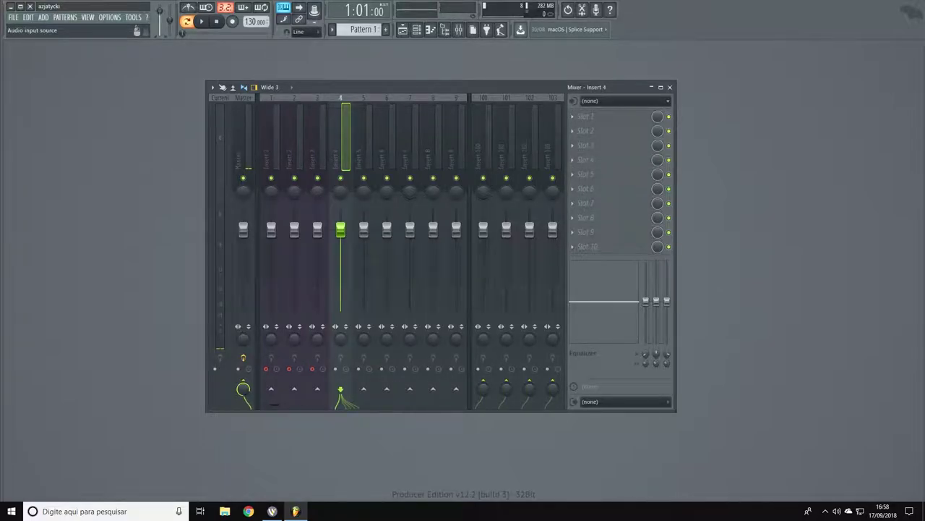
pyautogui.click(615, 102)
pyautogui.click(593, 171)
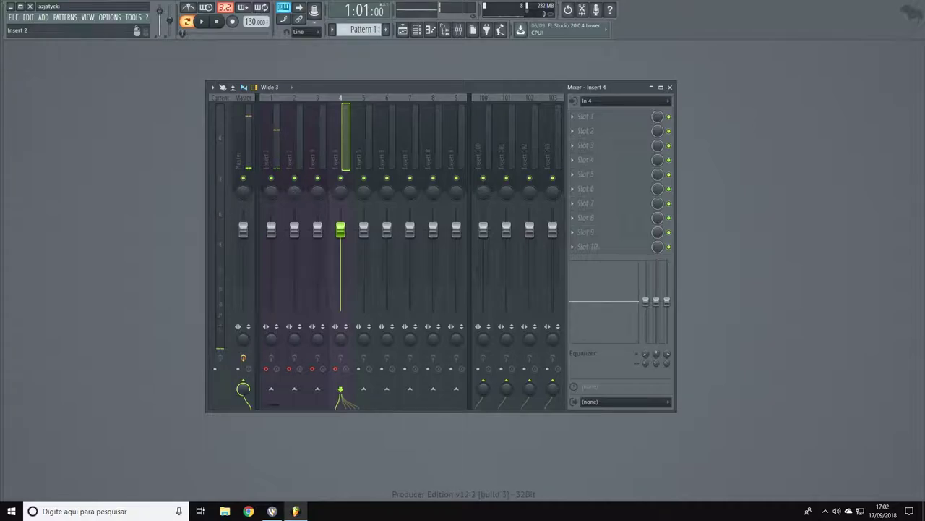
# Step: Load Fruity Parametric EQ 2 into the first effect slot of Insert 1 and close its editor
pyautogui.click(270, 144)
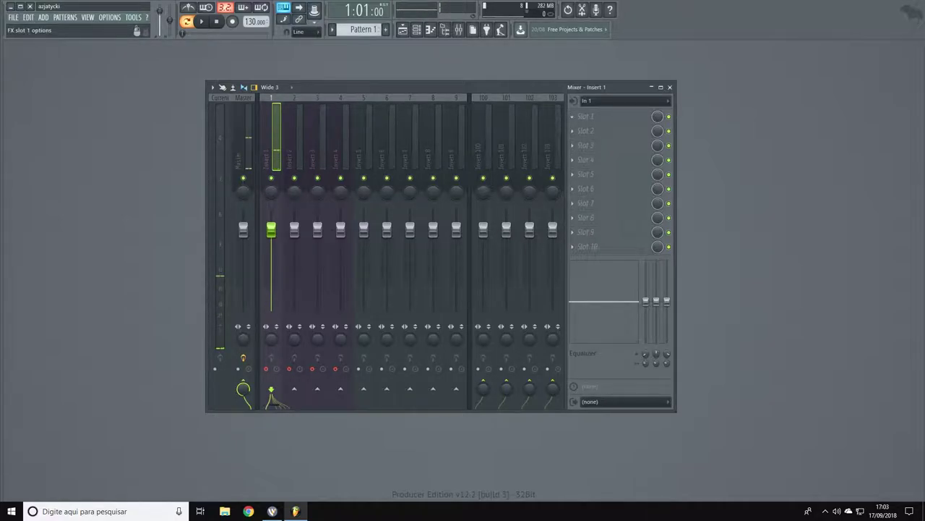
pyautogui.click(586, 117)
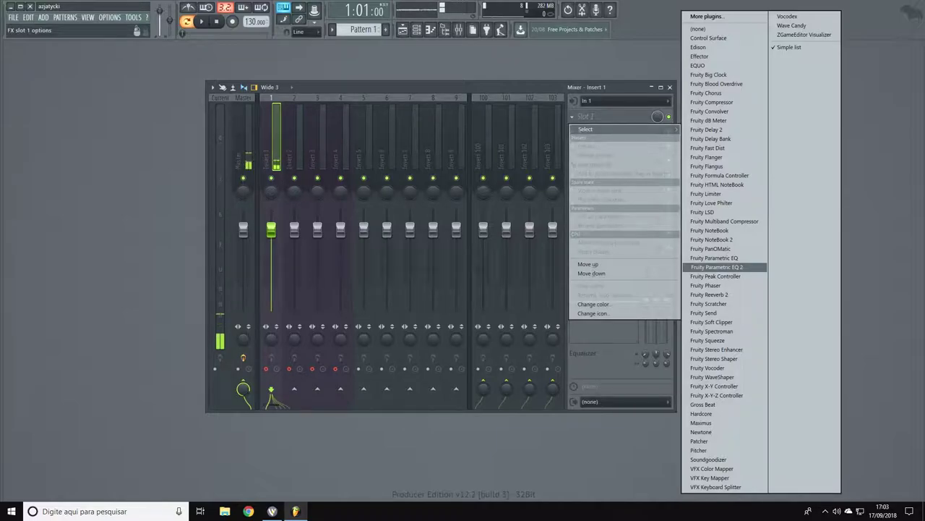
pyautogui.click(717, 267)
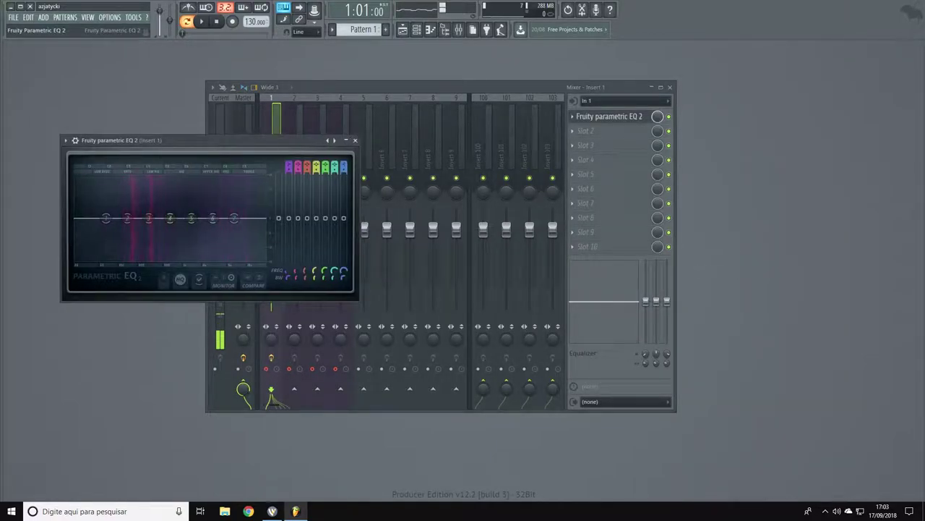
pyautogui.moveTo(196, 140); pyautogui.dragTo(351, 145)
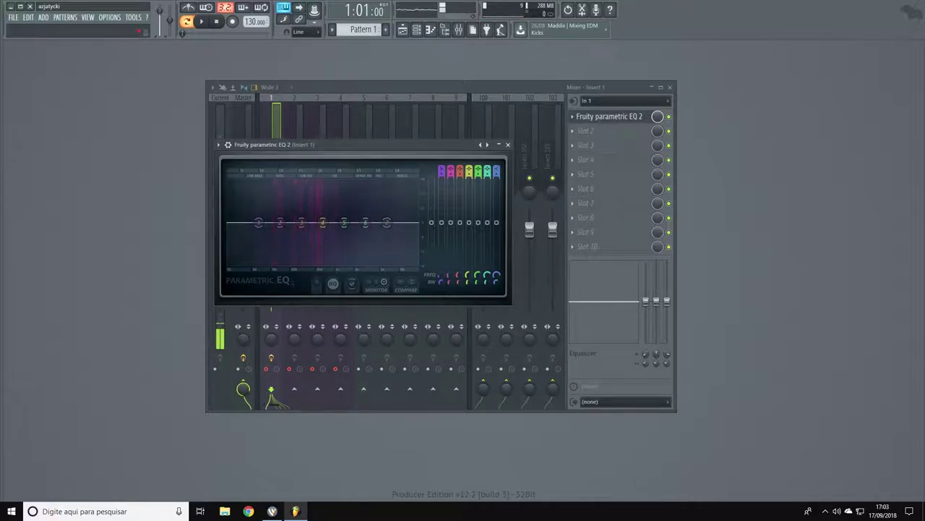
pyautogui.click(508, 145)
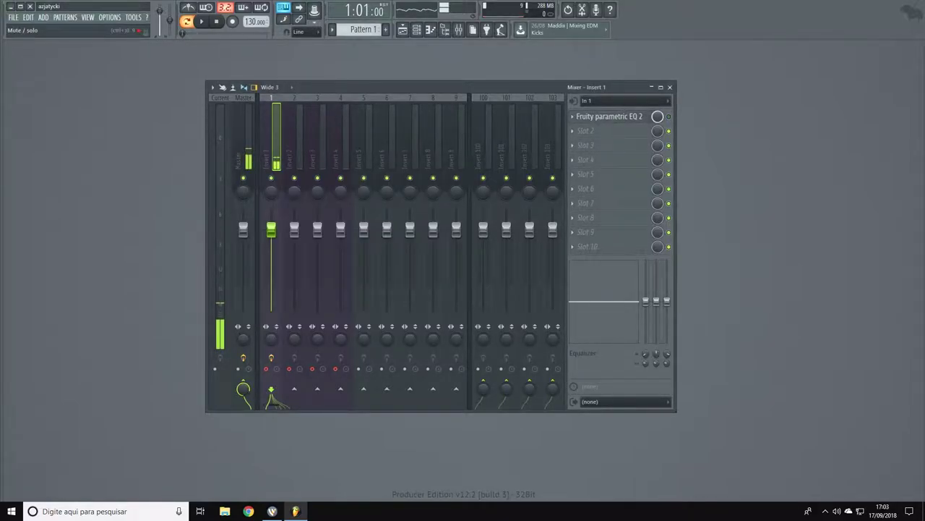
# Step: Load Fruity Multiband Compressor into the second effect slot of Insert 1 and clear Fruity Parametric EQ 2 from the first
pyautogui.click(586, 130)
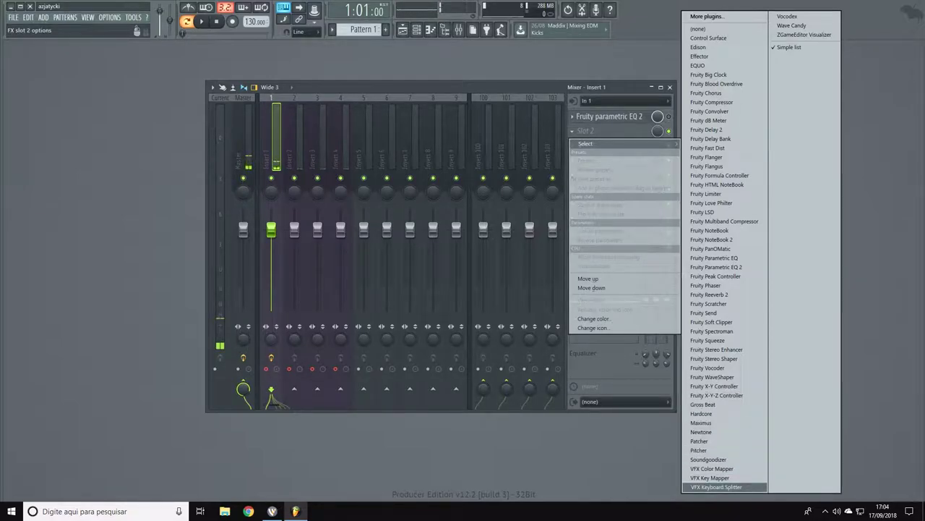
pyautogui.click(725, 221)
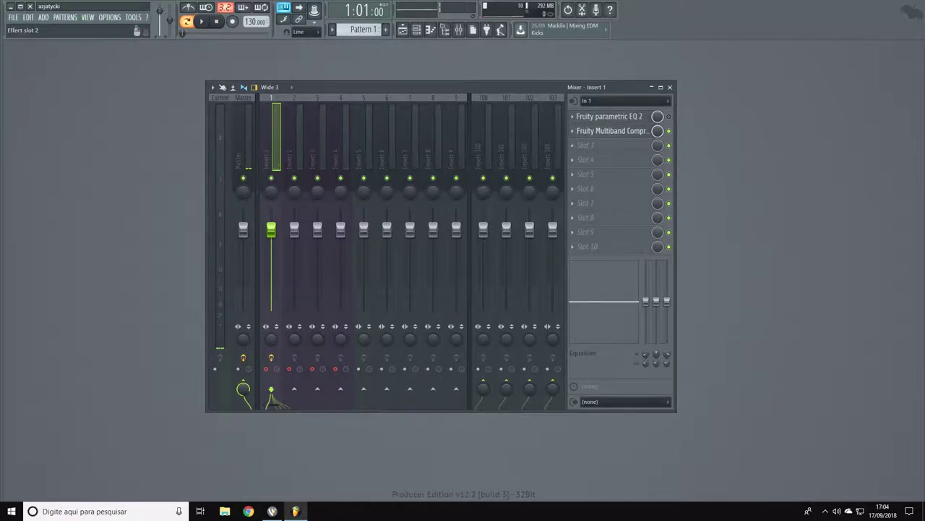
pyautogui.click(572, 116)
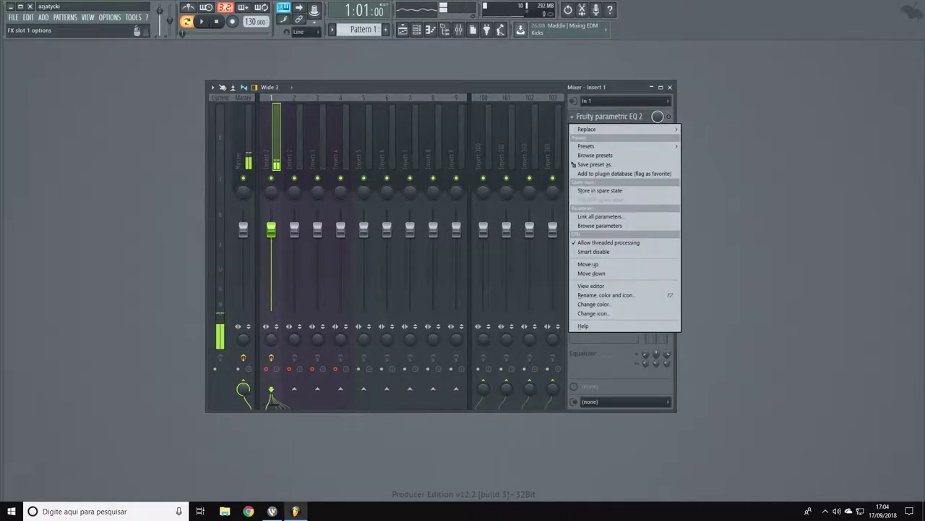
pyautogui.moveTo(589, 129)
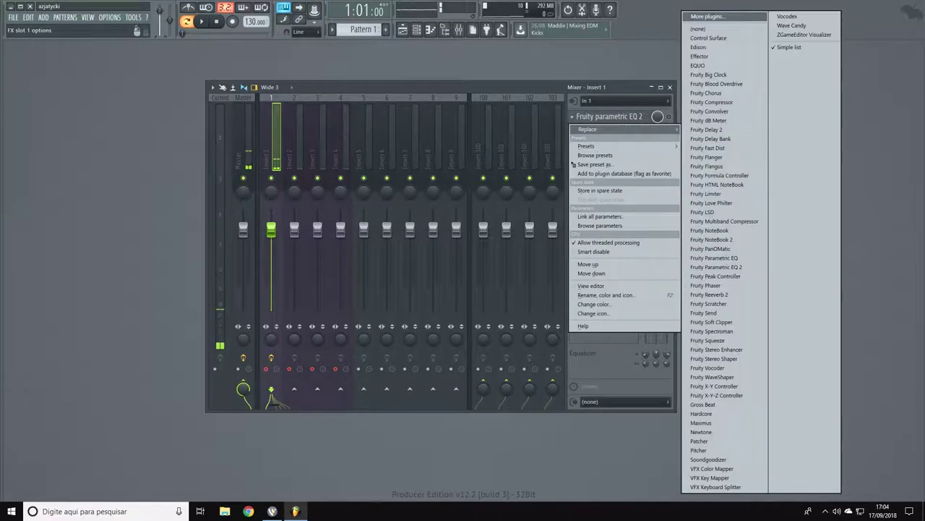
pyautogui.click(698, 29)
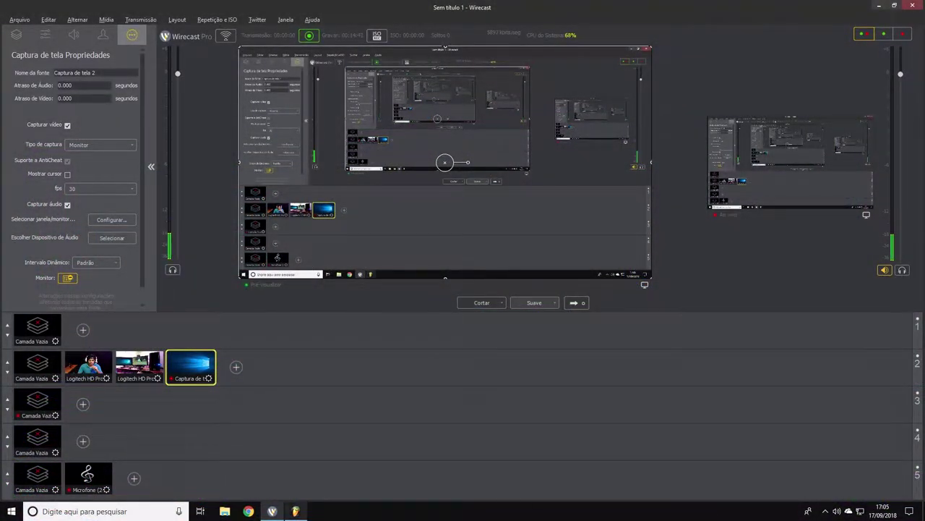
# Step: Switch to FL Studio and open its audio device settings
pyautogui.click(295, 512)
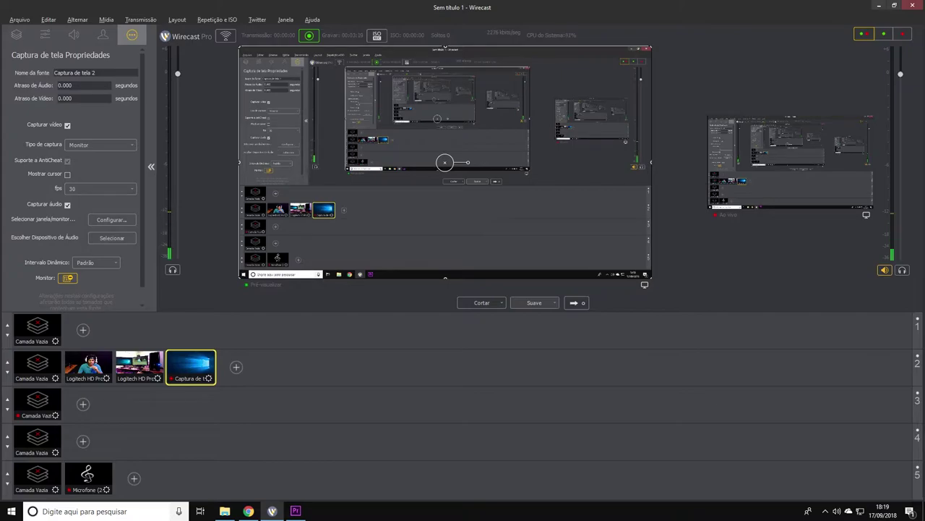
pyautogui.press('super')
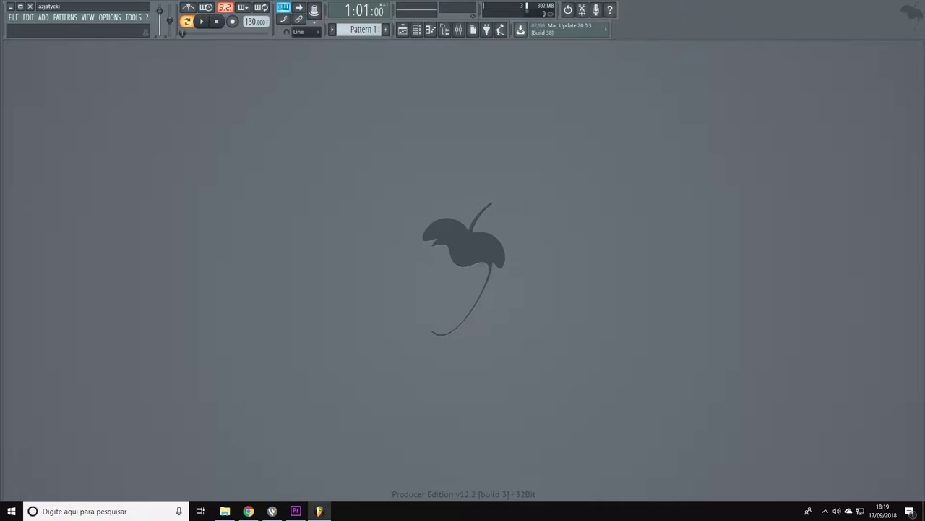
pyautogui.click(110, 18)
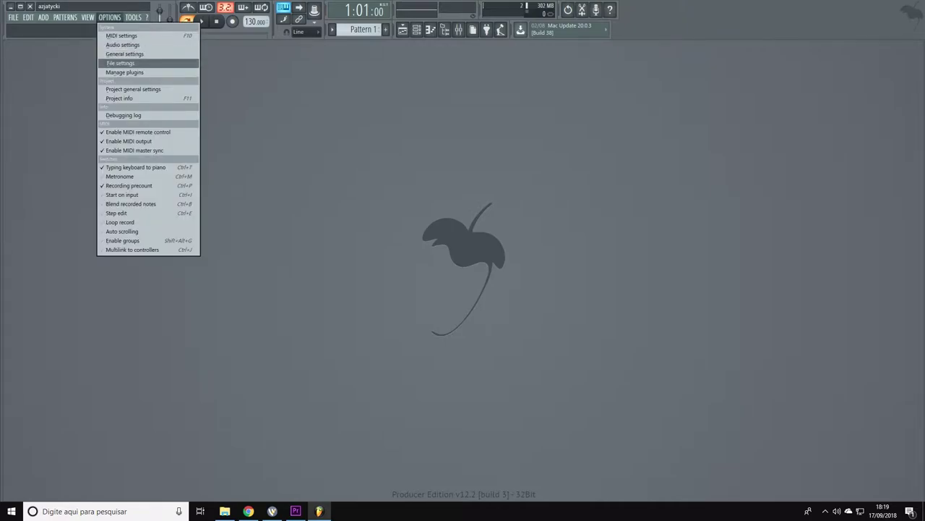
pyautogui.click(124, 55)
pyautogui.click(355, 121)
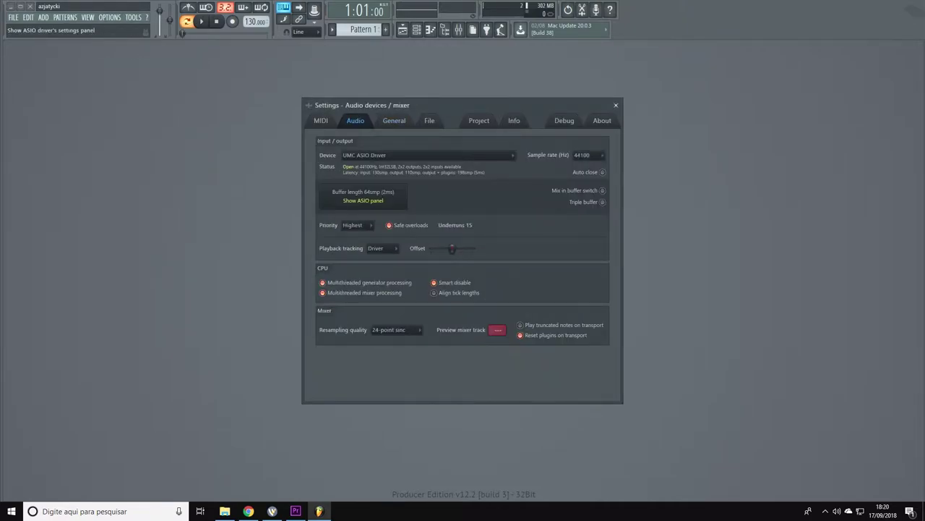
# Step: Examine the buffer settings in the UMC ASIO driver's control panel, including the preferred buffer size choices
pyautogui.click(363, 200)
pyautogui.click(387, 117)
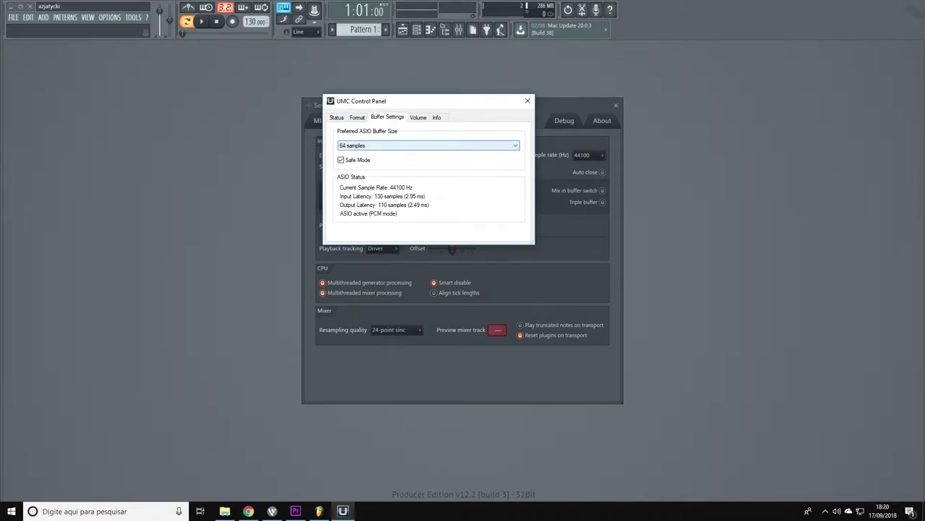
pyautogui.click(428, 145)
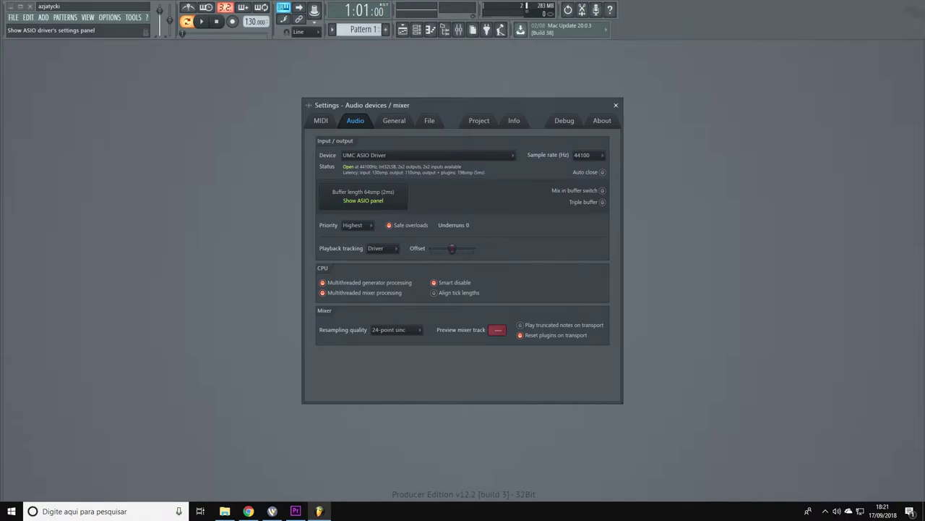
pyautogui.click(363, 200)
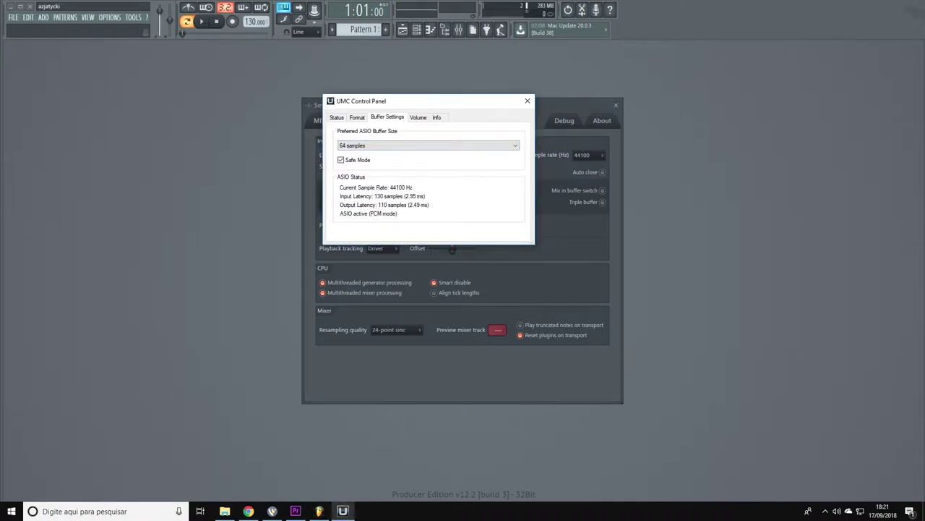
pyautogui.click(528, 101)
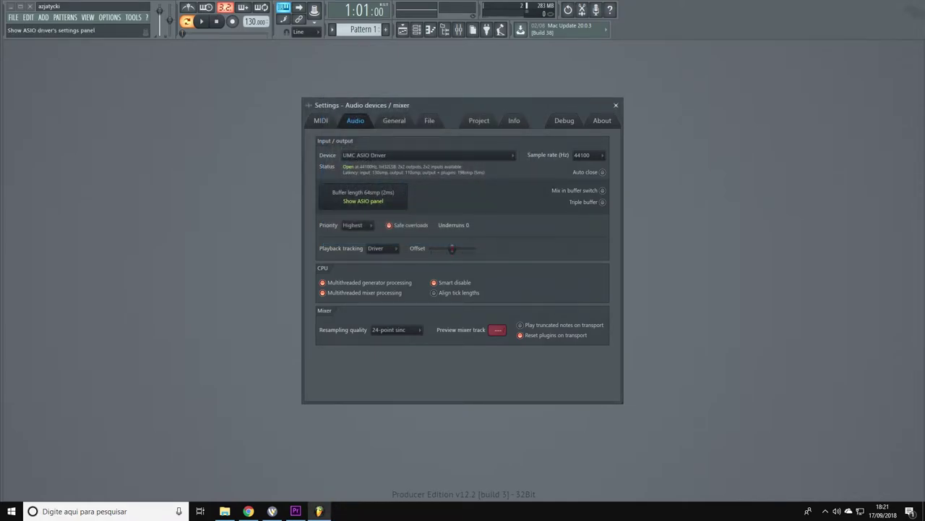
# Step: Set the UMC driver's preferred ASIO buffer size to 32 samples
pyautogui.click(363, 200)
pyautogui.click(428, 145)
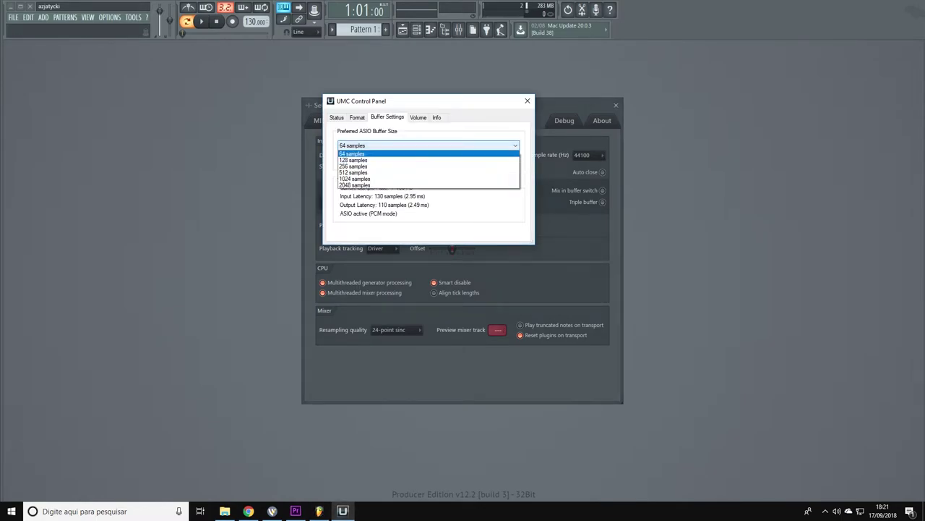
pyautogui.click(420, 166)
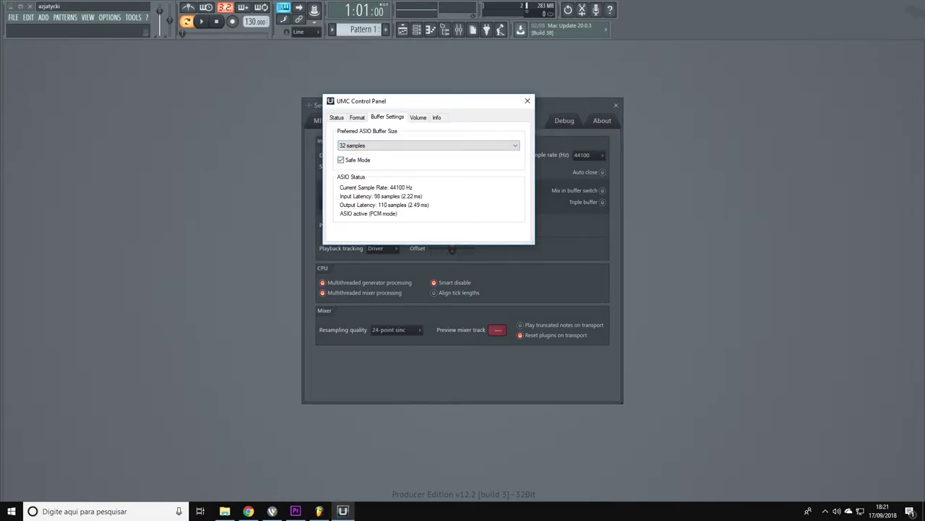